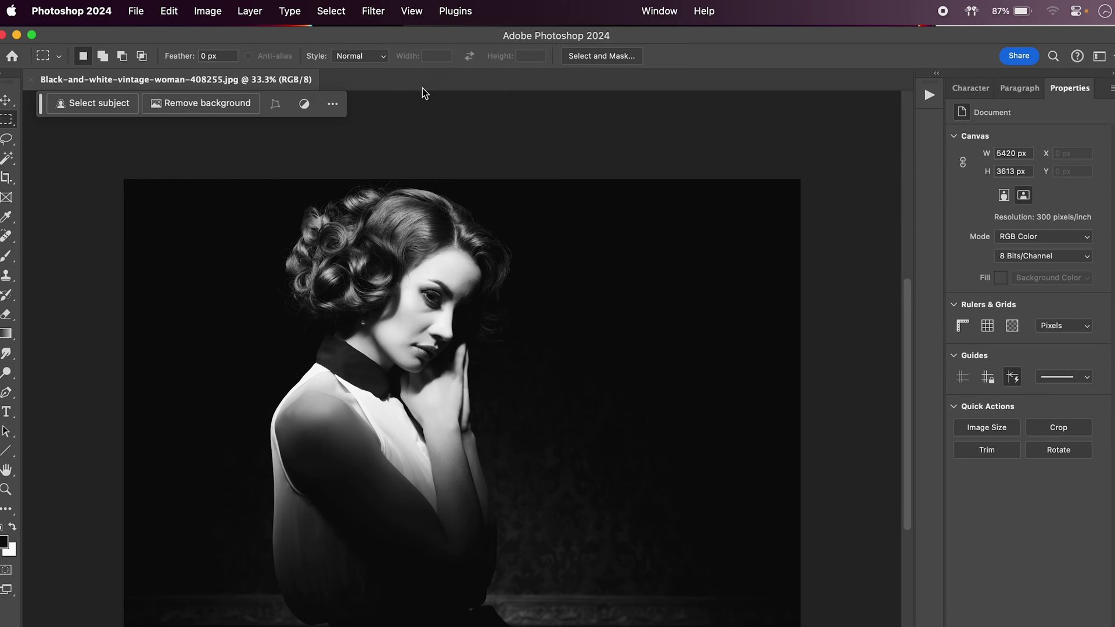
Bring up the Window menu to switch to the senior couple tea photo
click(662, 11)
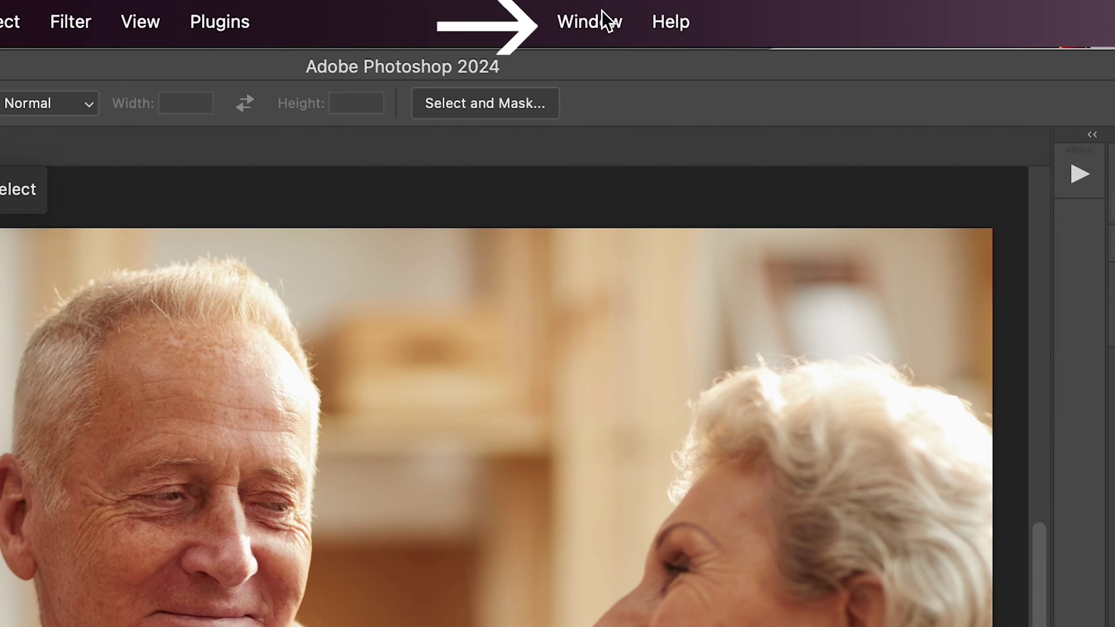
Generate into the teacup rectangle with the Generative Fill prompt 'frog peeking out of cup'
click(602, 11)
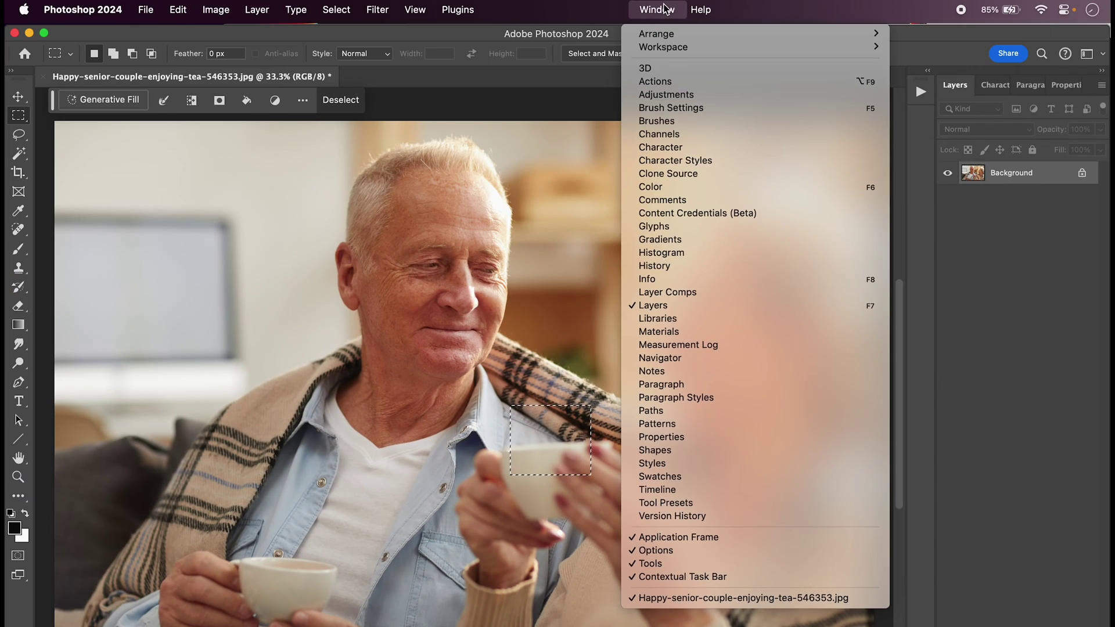
click(662, 9)
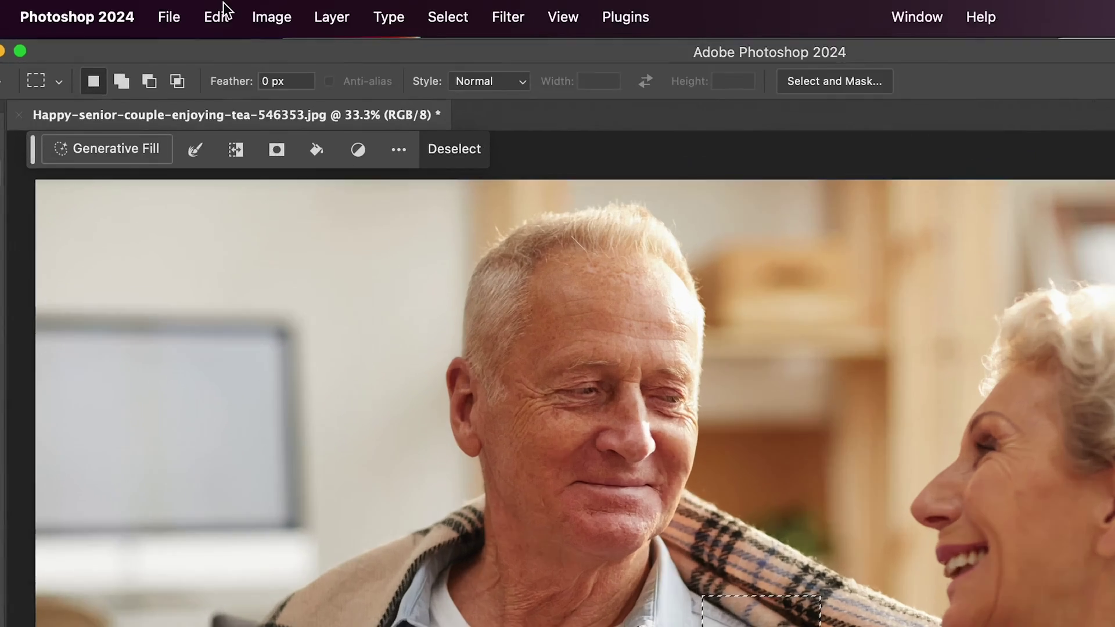
click(179, 5)
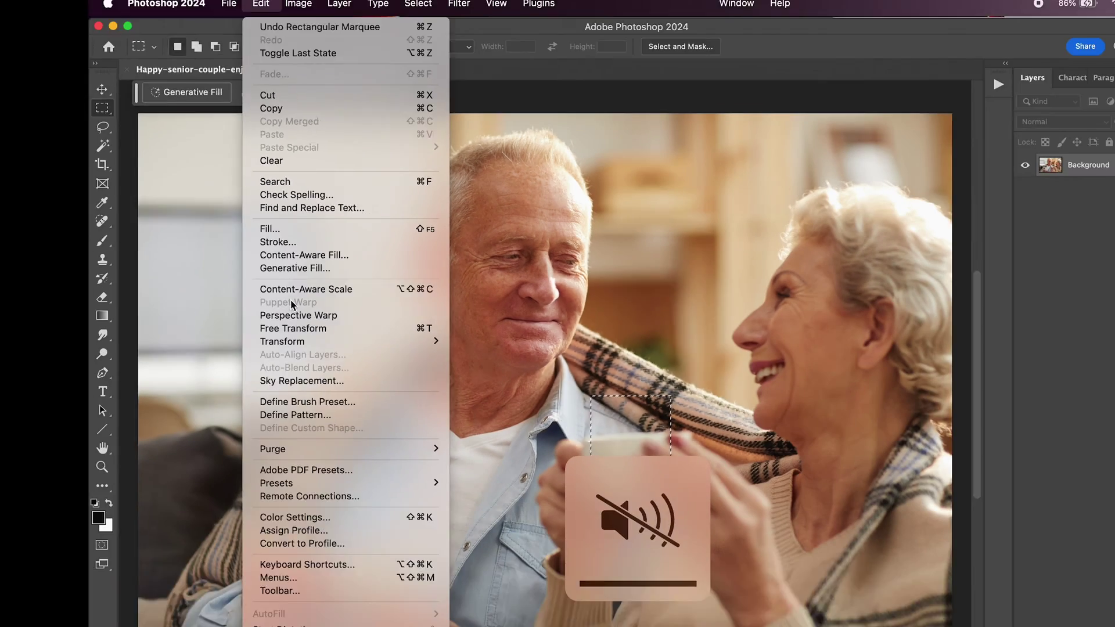
click(375, 387)
text(f)
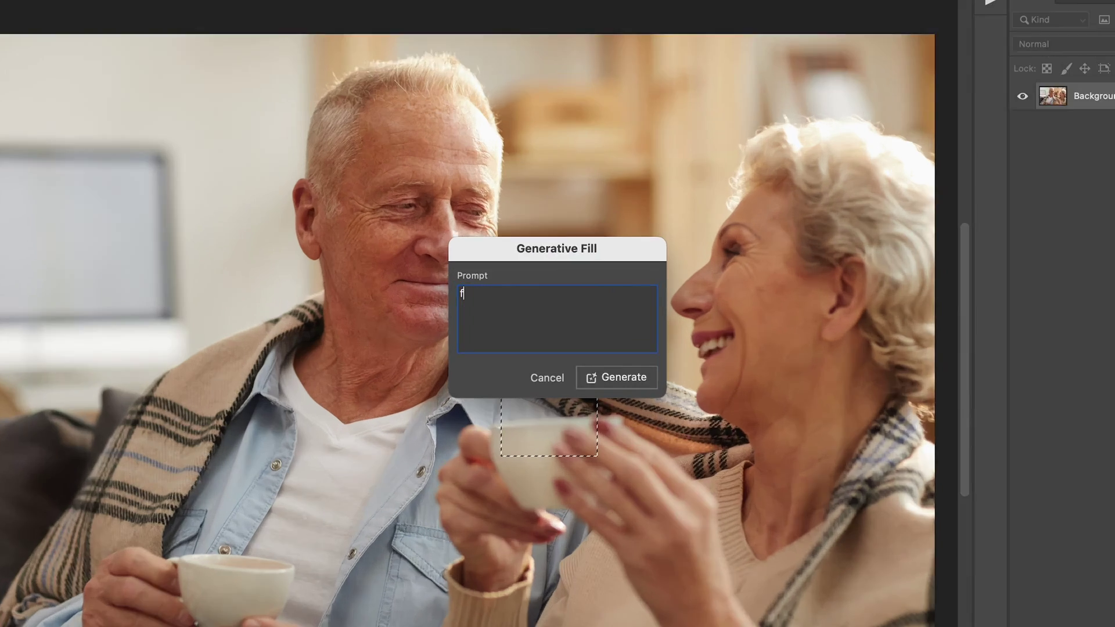
text(rog peeking out of cup)
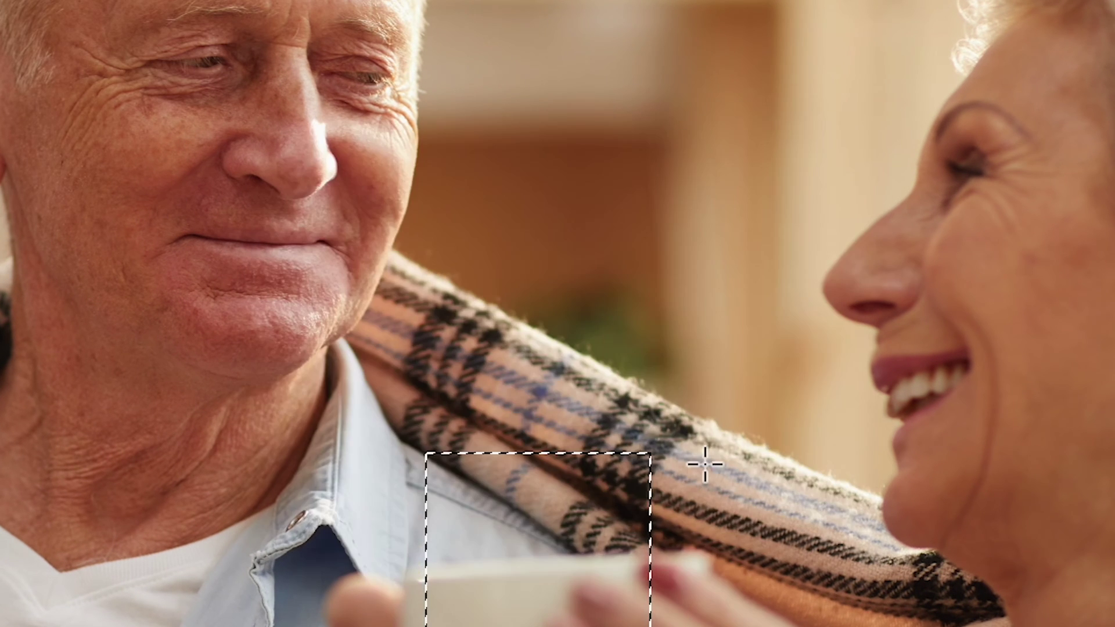
click(699, 463)
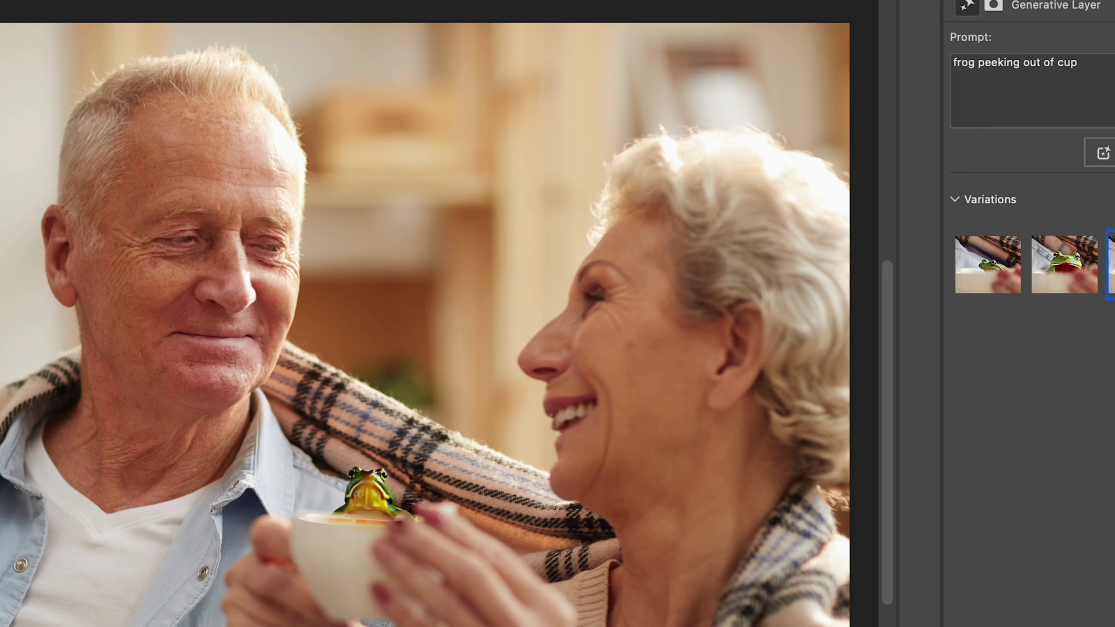
In the Properties panel, choose the first variation, a small green frog in the cup
click(583, 26)
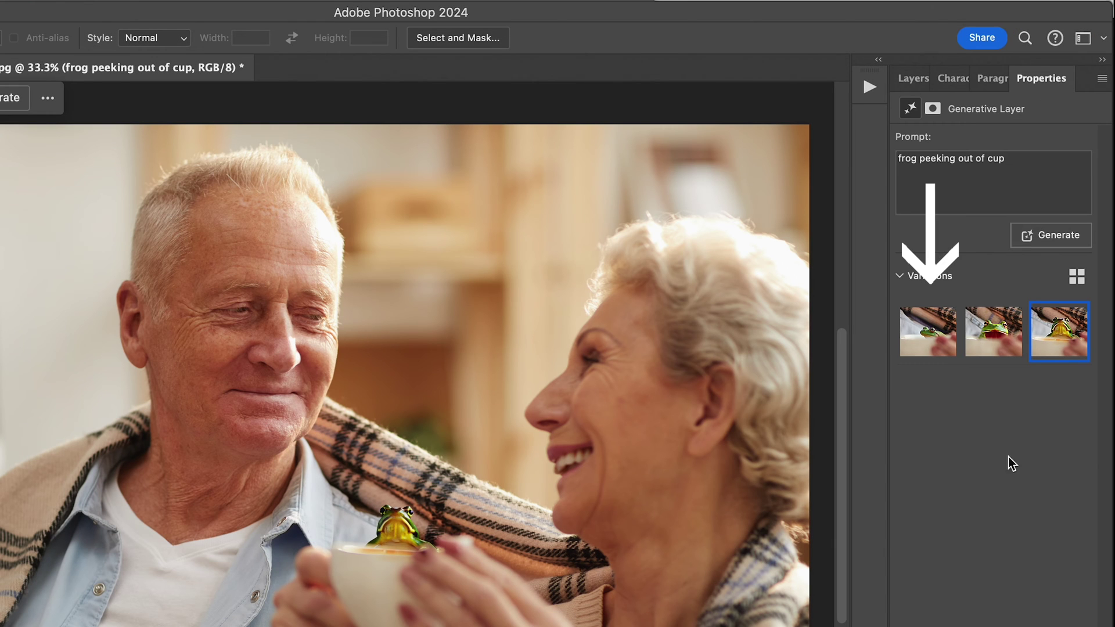
click(933, 346)
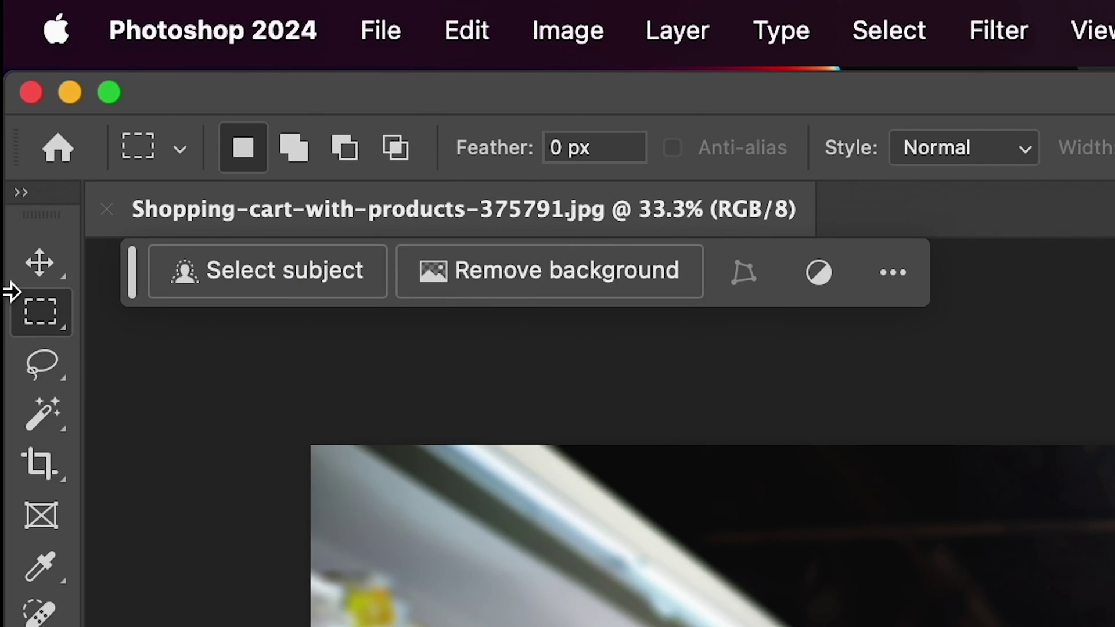
Lasso and remove the shopper with an empty-prompt fill, then fill beside the bride's nose
click(42, 363)
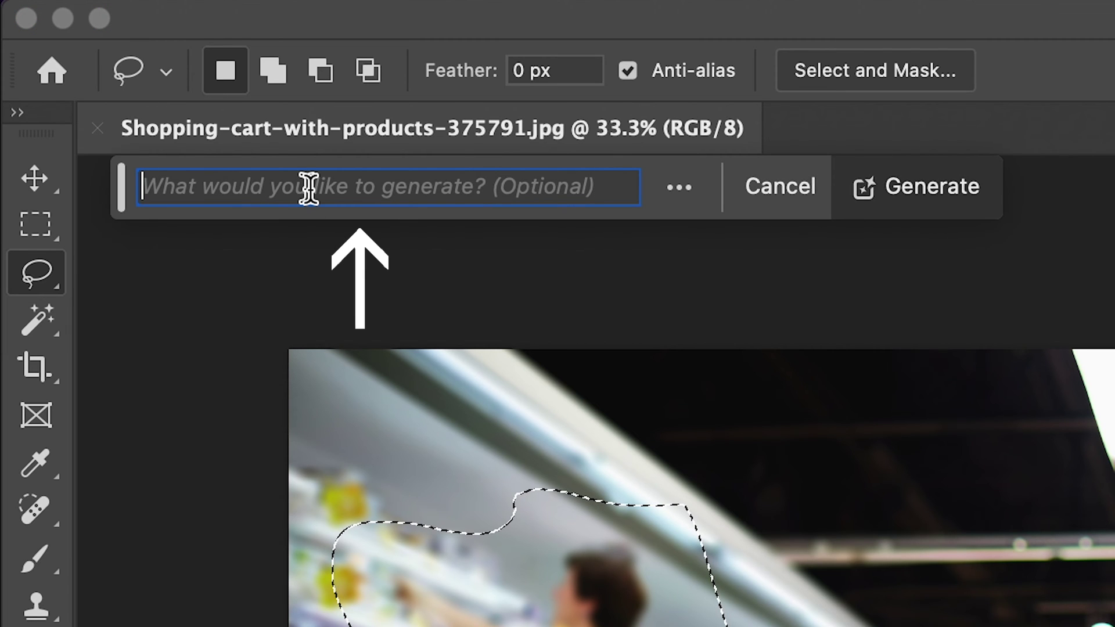
click(914, 187)
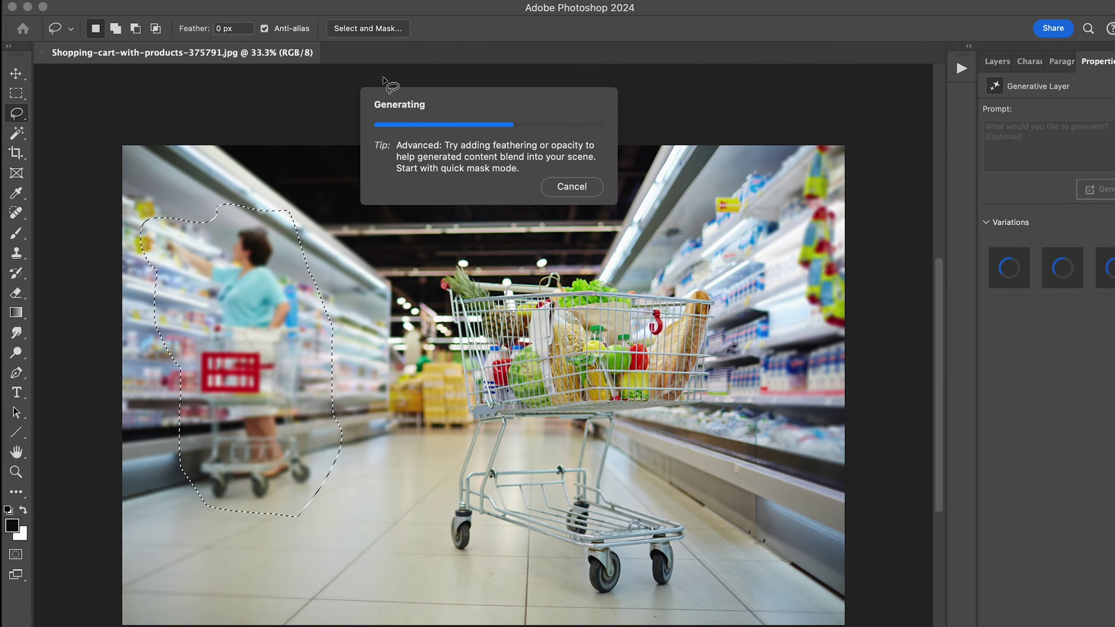
click(1070, 272)
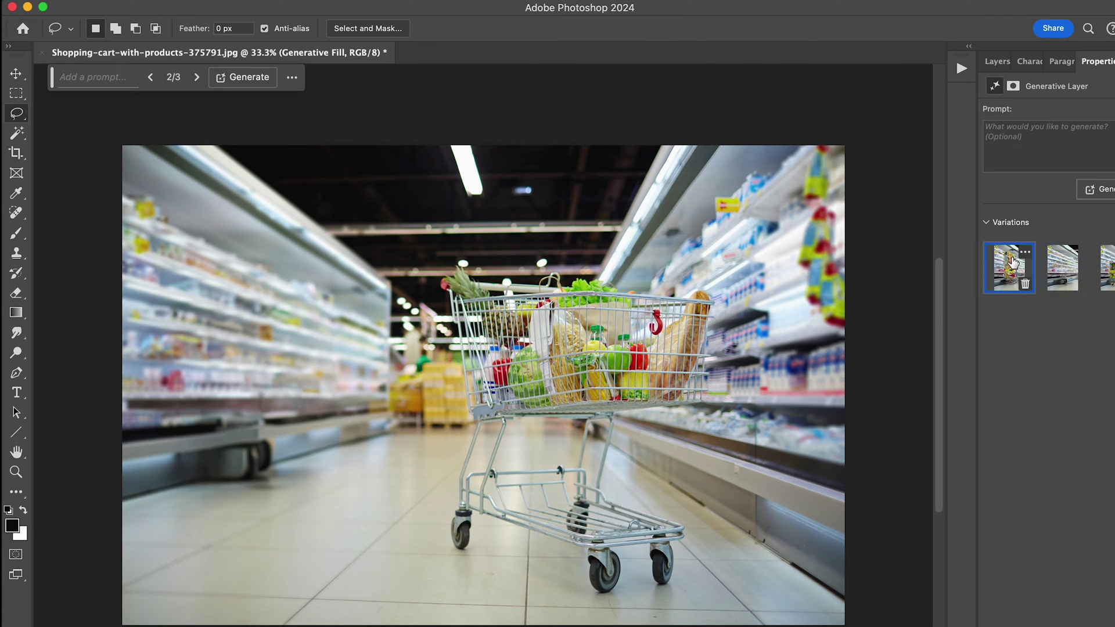
click(1013, 263)
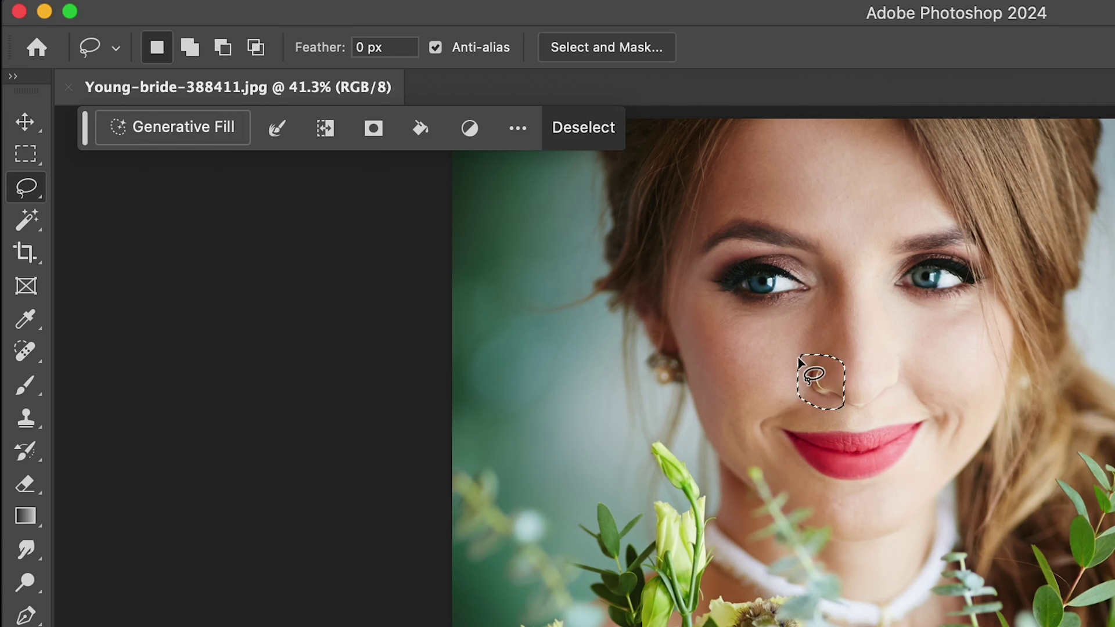
click(215, 134)
click(639, 125)
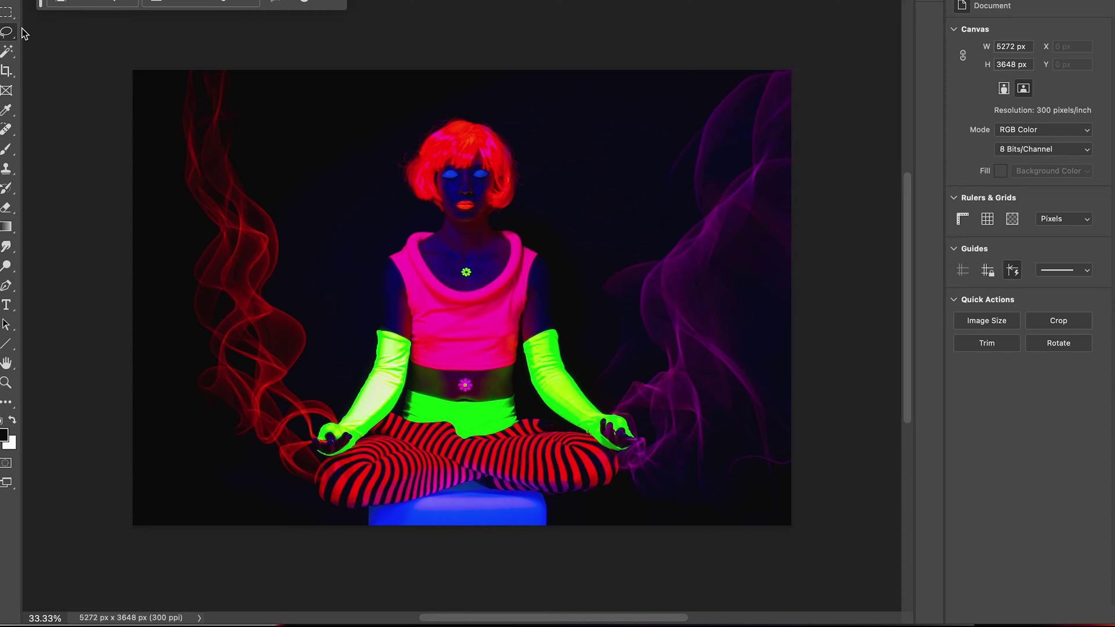
Adjust the yoga photo's zoom and start cropping with Fill set to Generative Expand
click(60, 617)
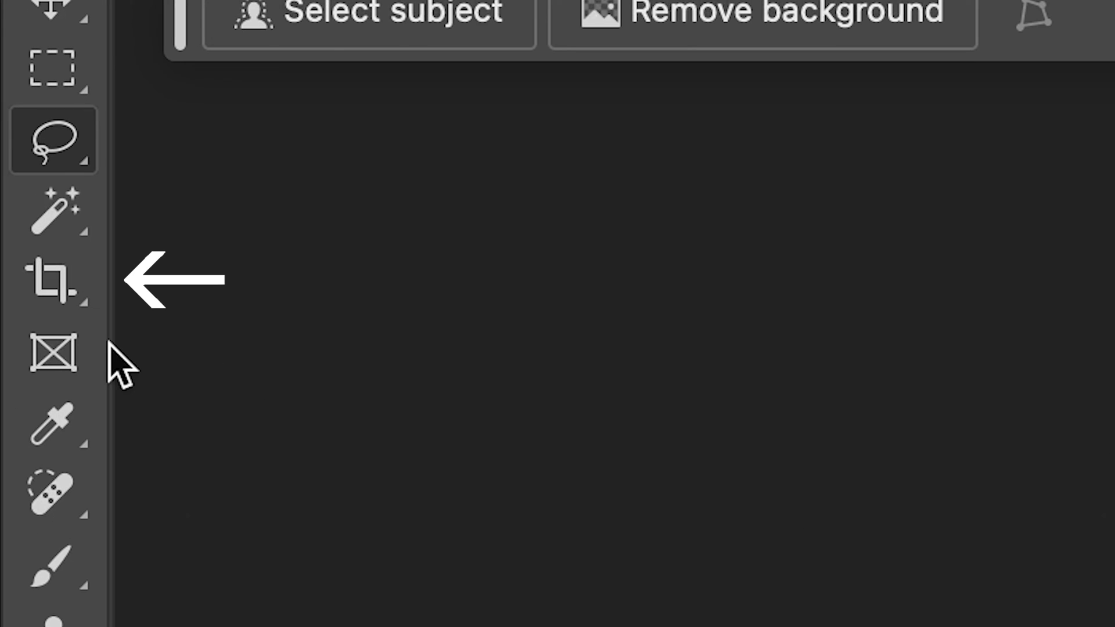
click(52, 281)
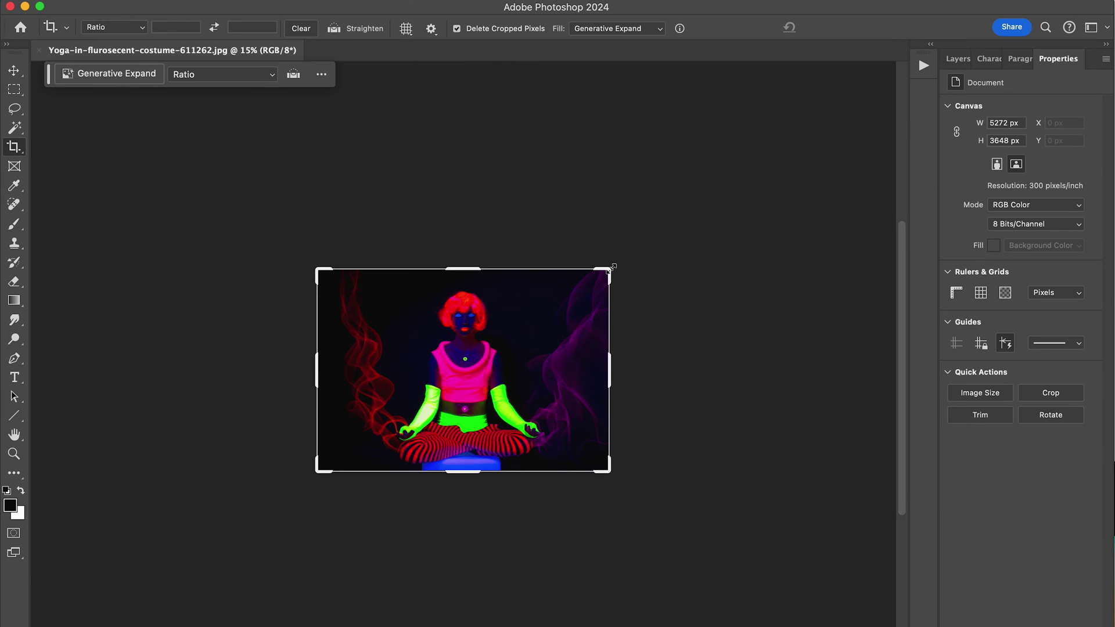
Expand the canvas up and right, keep the magenta-smoke variation, then marquee the right side
drag(611, 268, 690, 208)
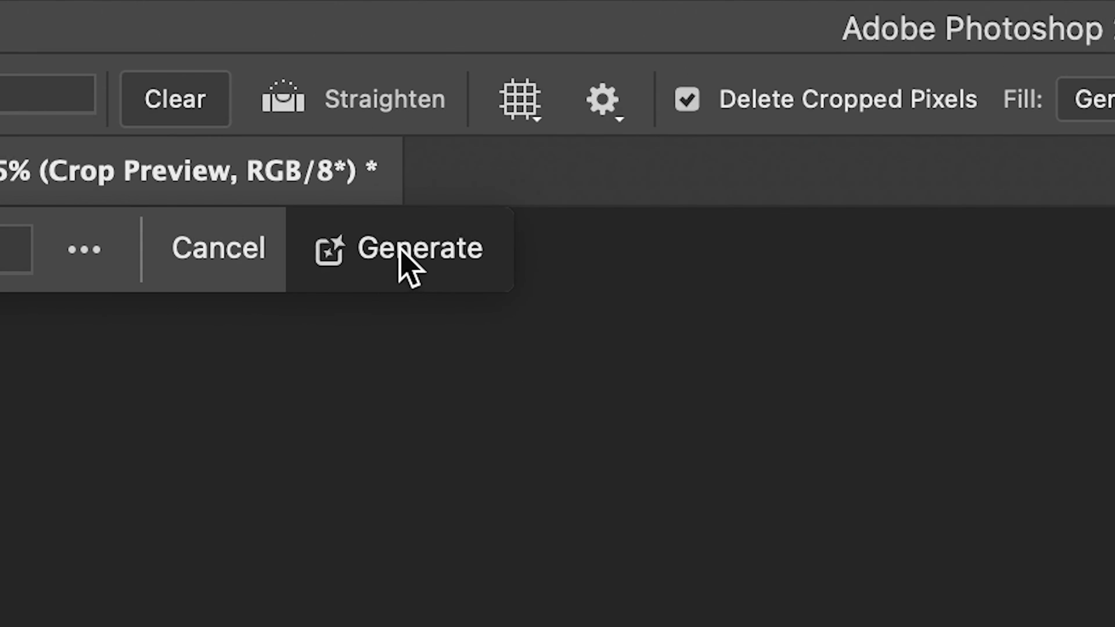
click(400, 251)
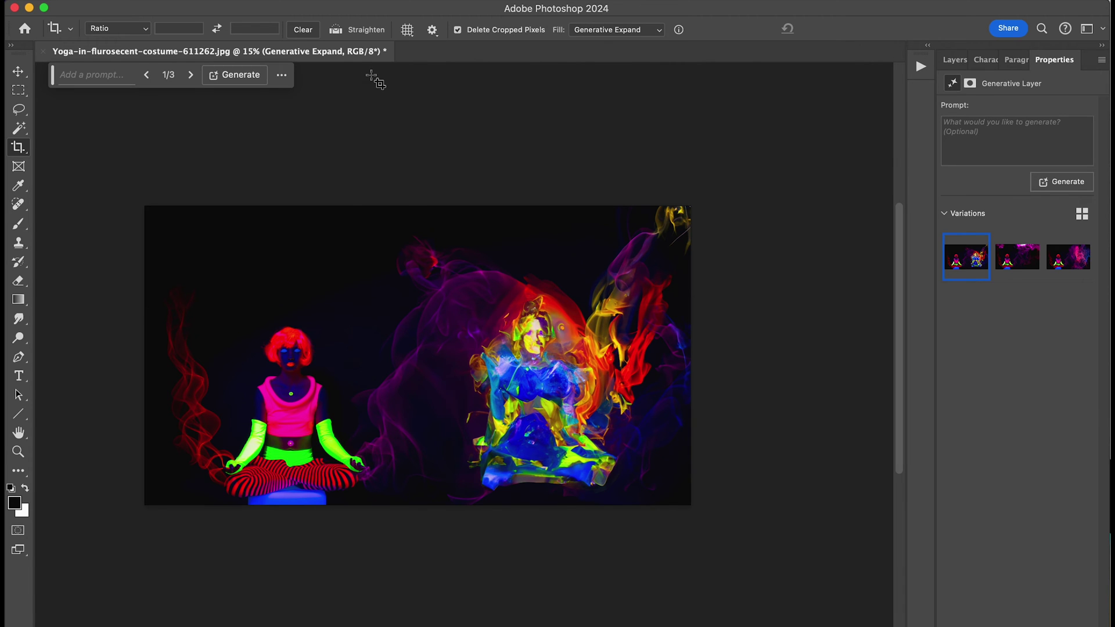
click(1068, 256)
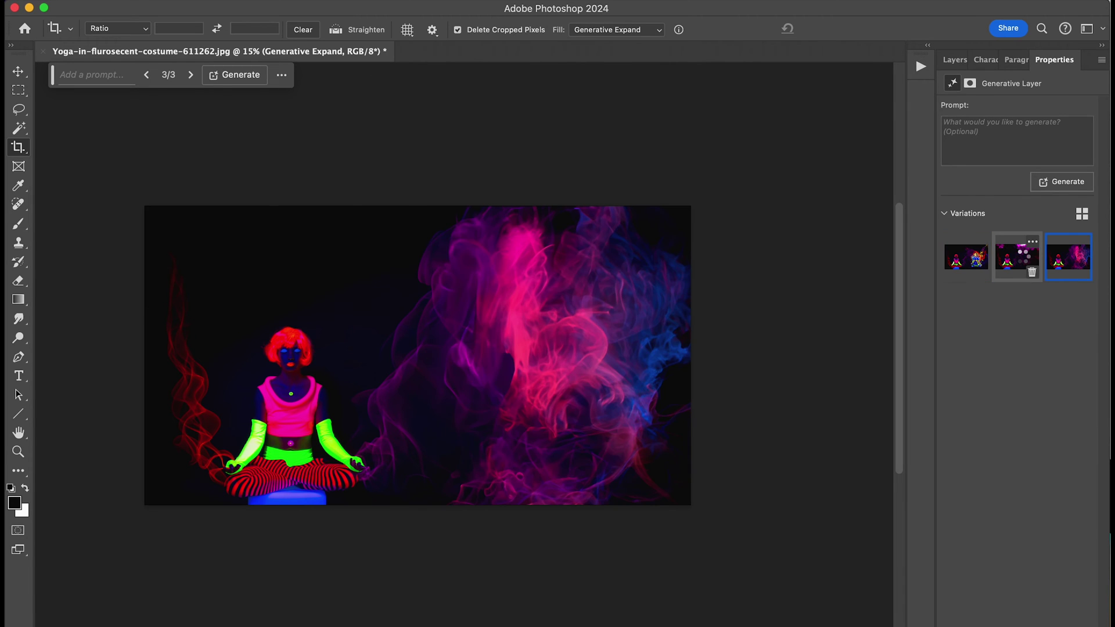
click(1011, 259)
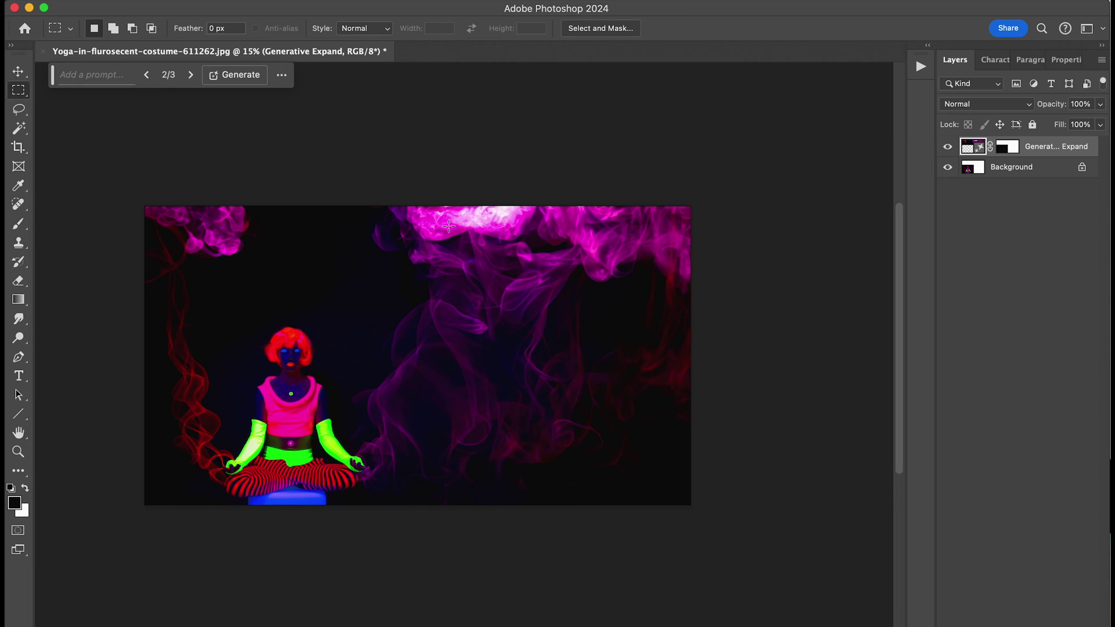
drag(473, 312, 614, 489)
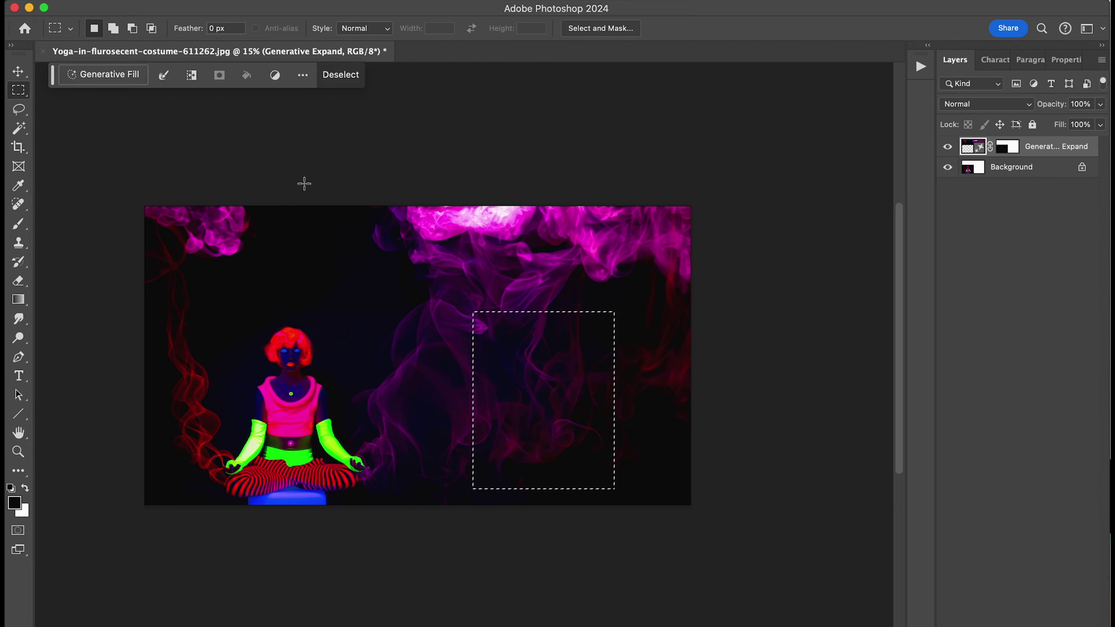
Fill the marked right-side area using the Generative Fill prompt 'frog'
click(99, 73)
text(frog)
key(Return)
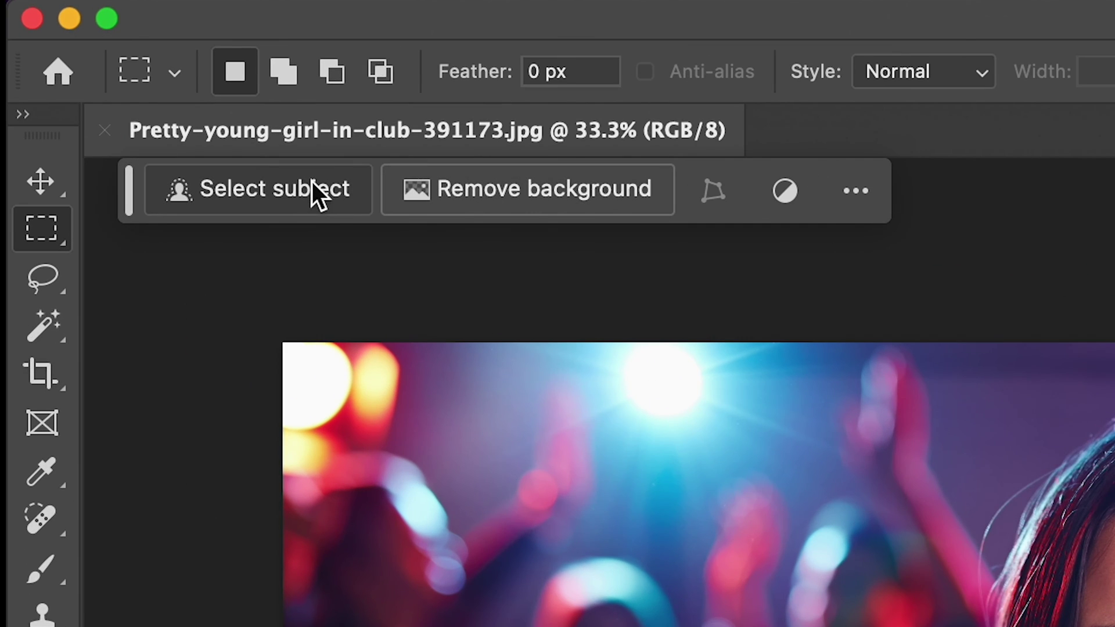
Select the girl with Select Subject, then invert it with Select > Inverse
click(312, 183)
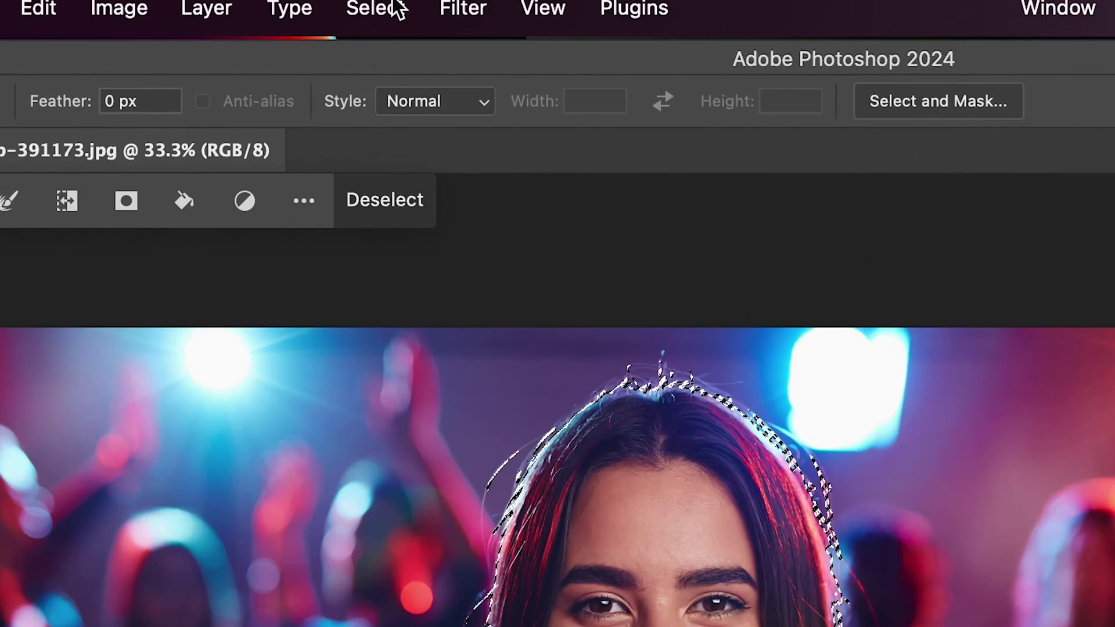
click(340, 7)
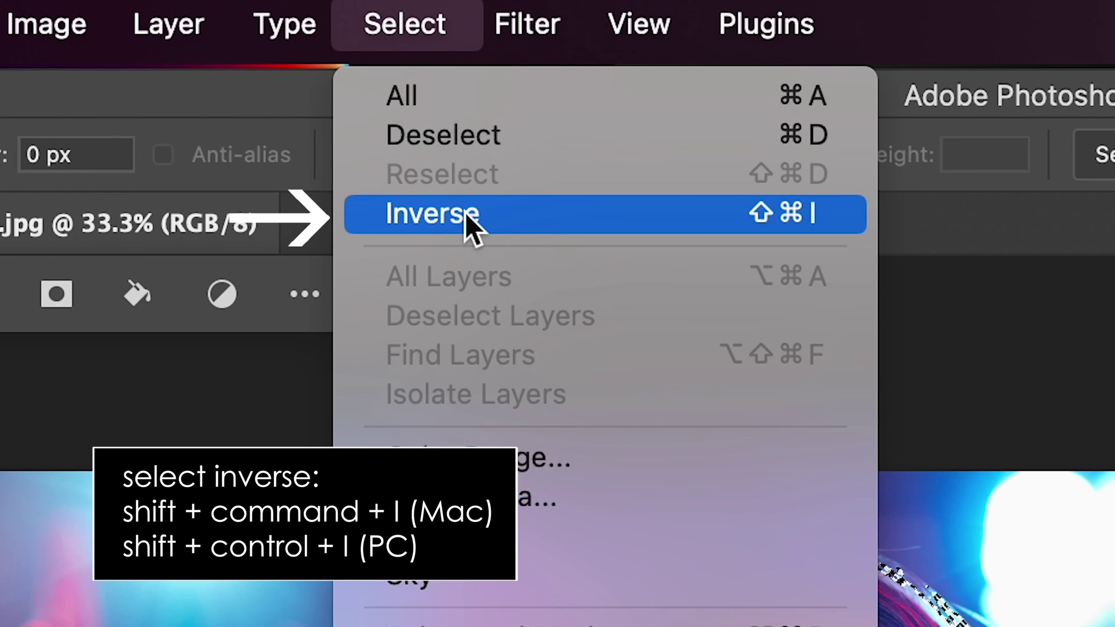
click(471, 230)
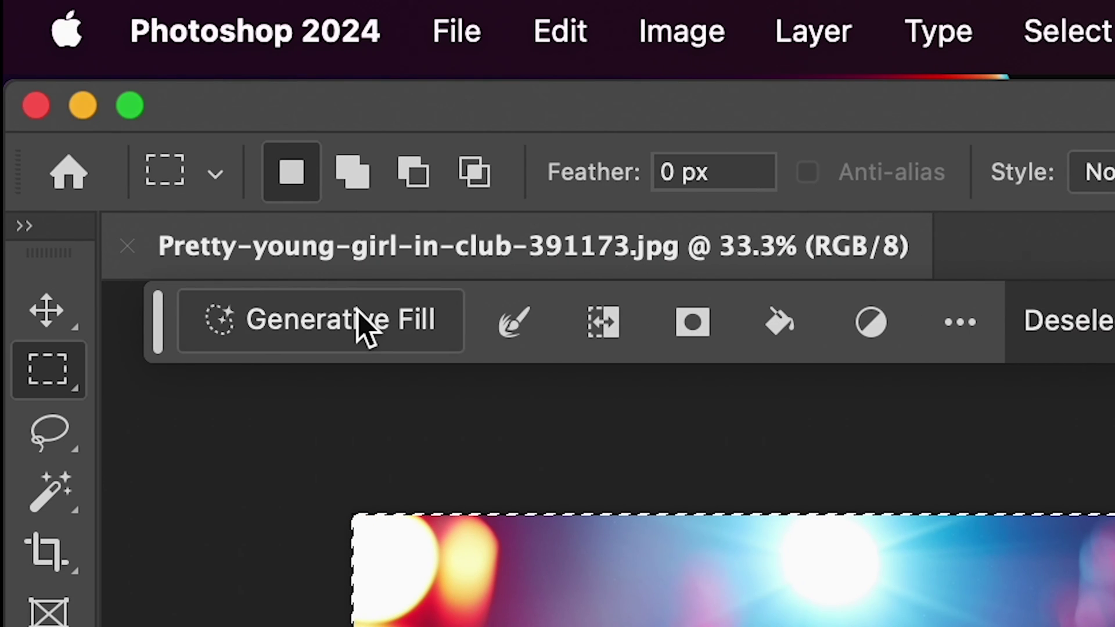
Fill the background with the prompt 'hawaii' and keep the open-ocean variation
click(358, 314)
text(ha)
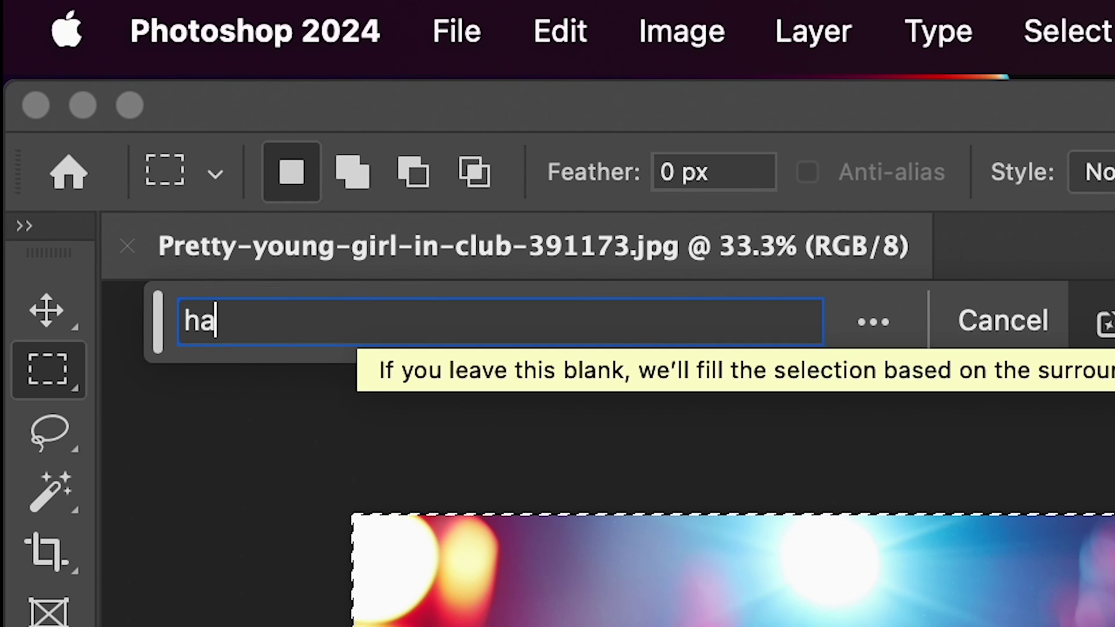
text(waii)
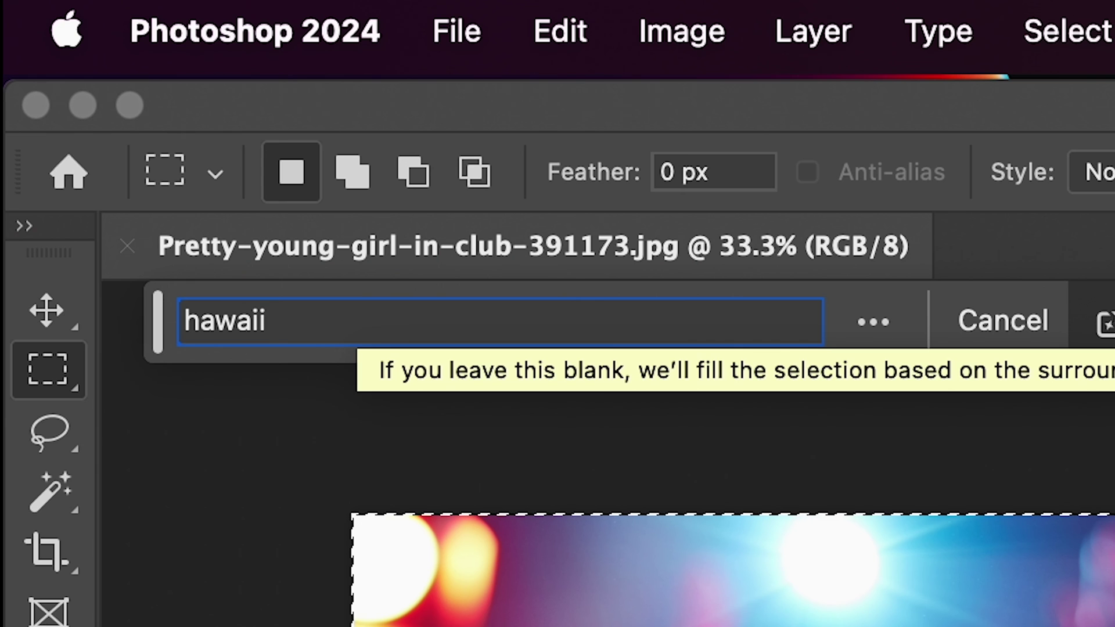
key(Return)
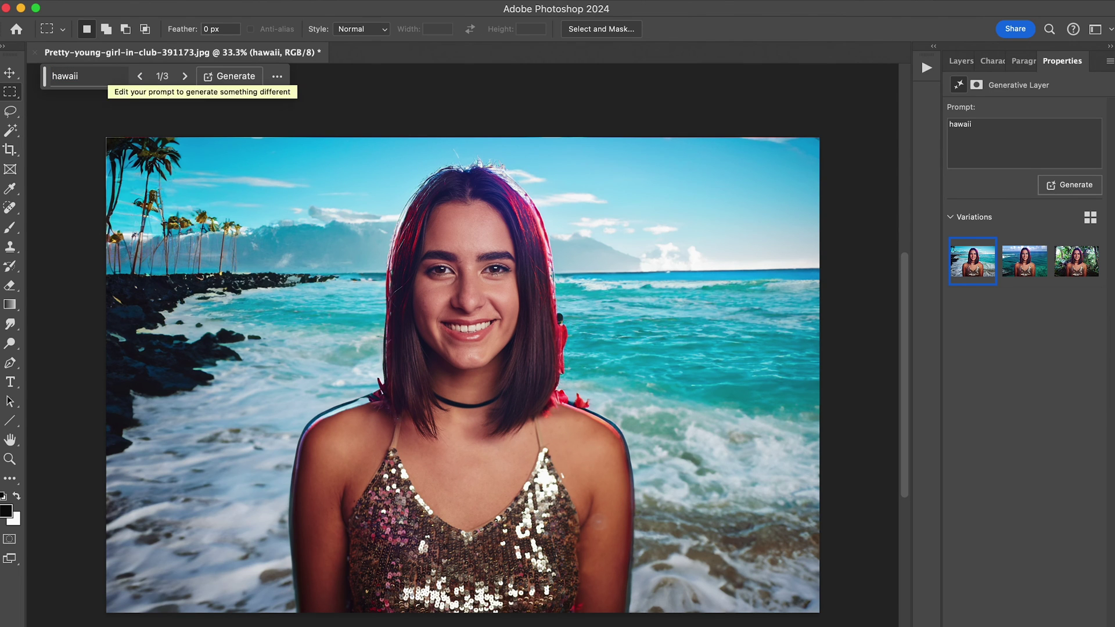
click(1076, 260)
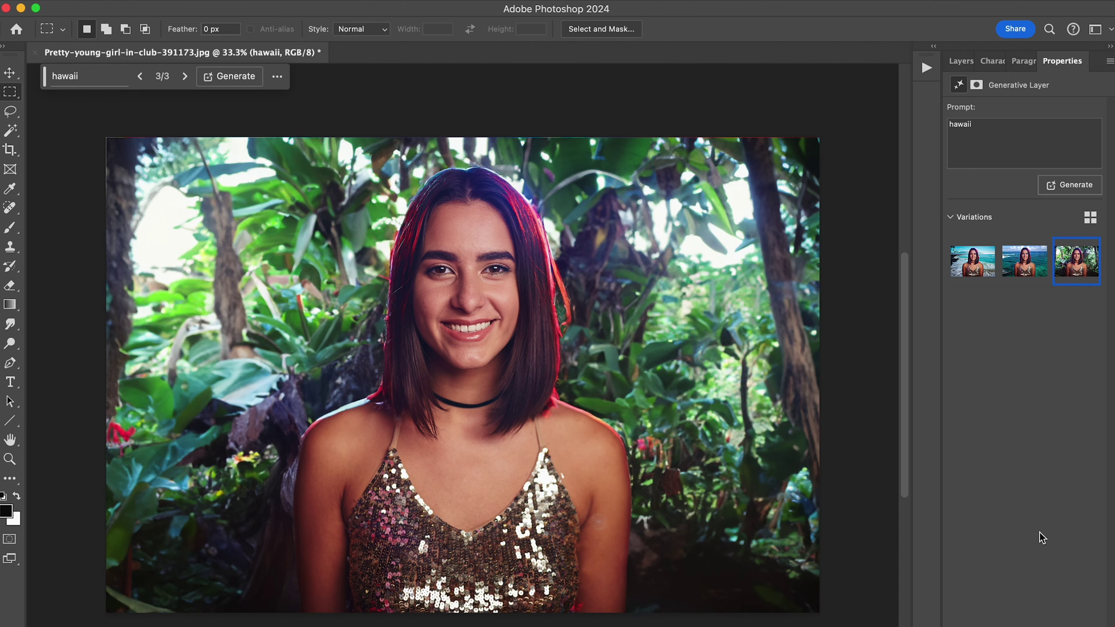
click(1024, 260)
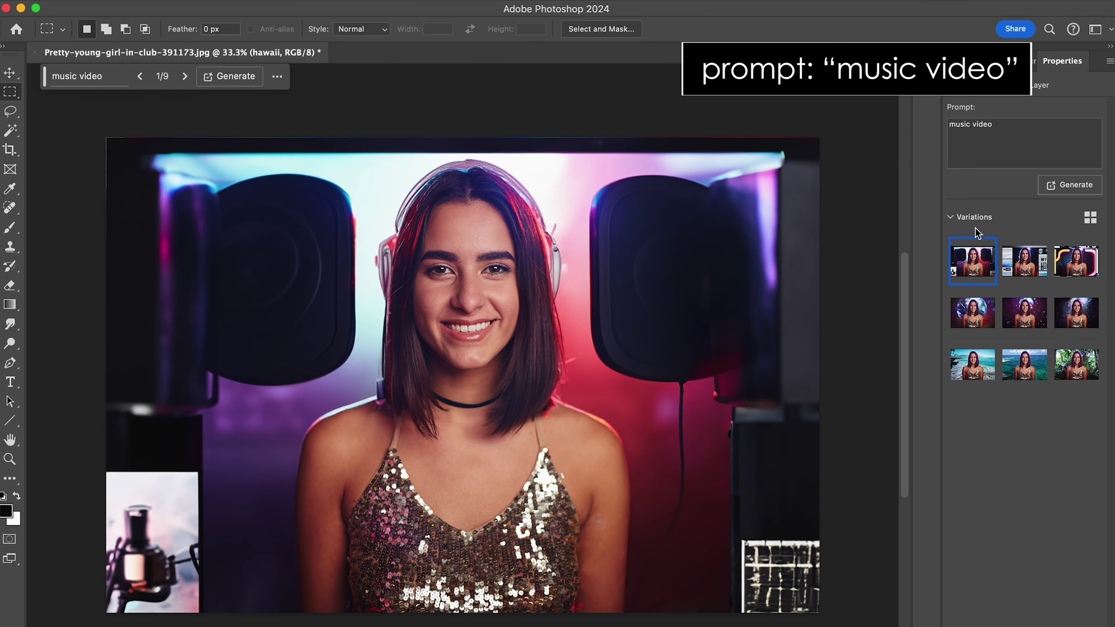
Preview the neon-sign music video background and another birthday party variation
click(1073, 270)
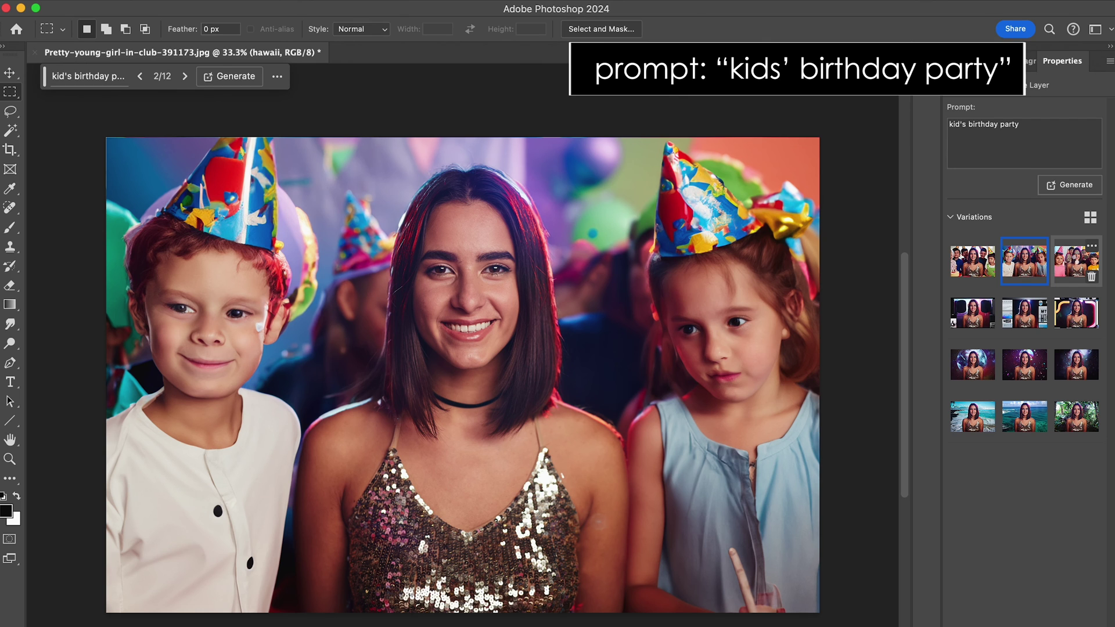
click(1081, 263)
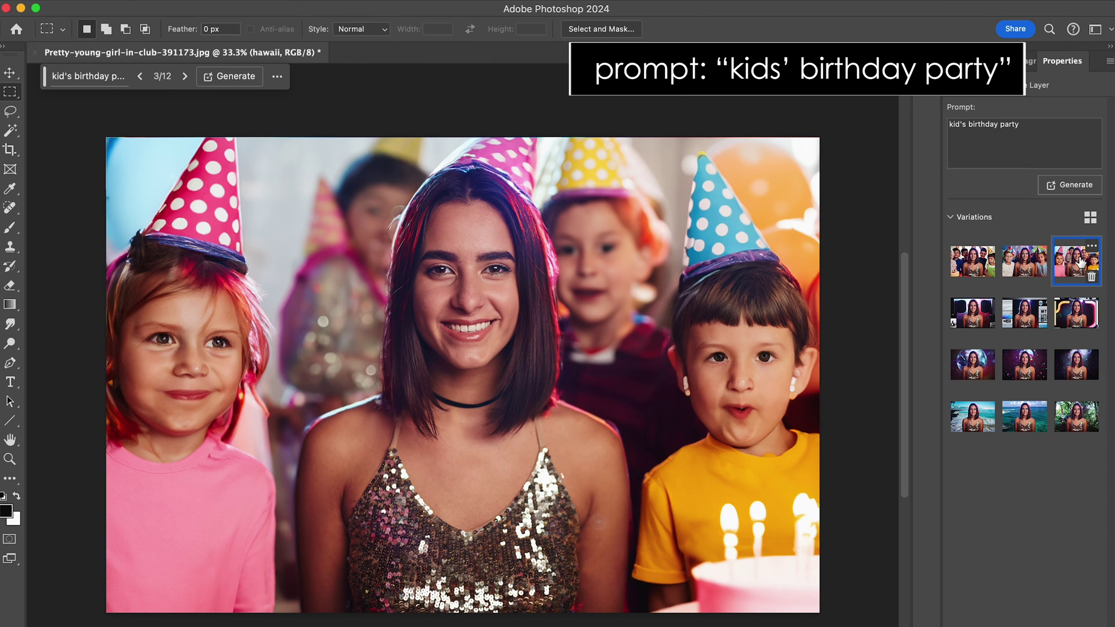